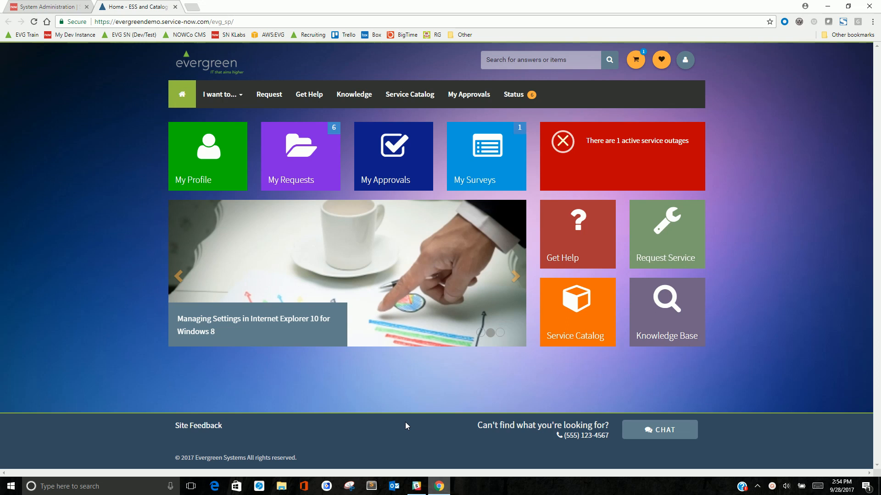
- Open My Requests and filter the tickets by status New, In Progress and Open, then reset the status filter to Show all
left_click(321, 166)
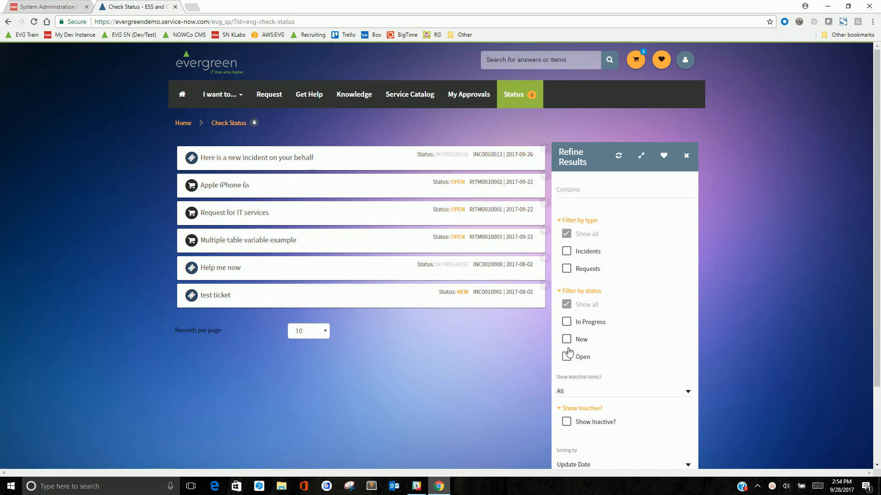
left_click(567, 340)
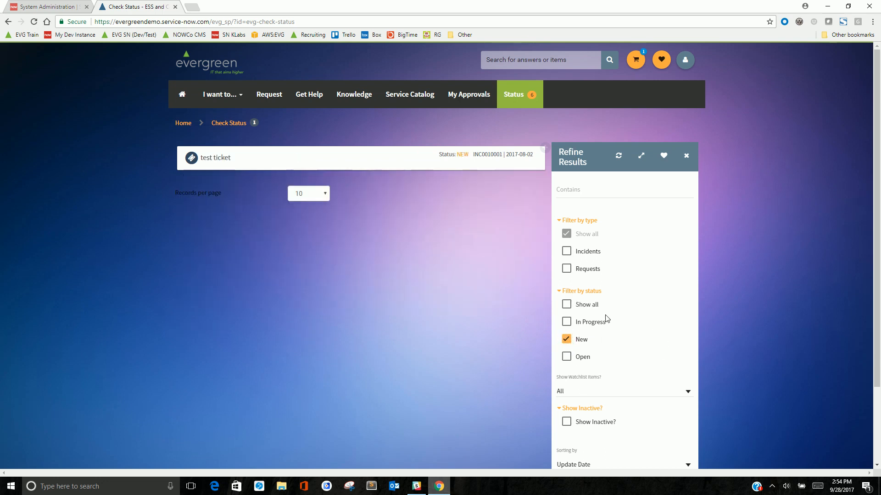
left_click(566, 322)
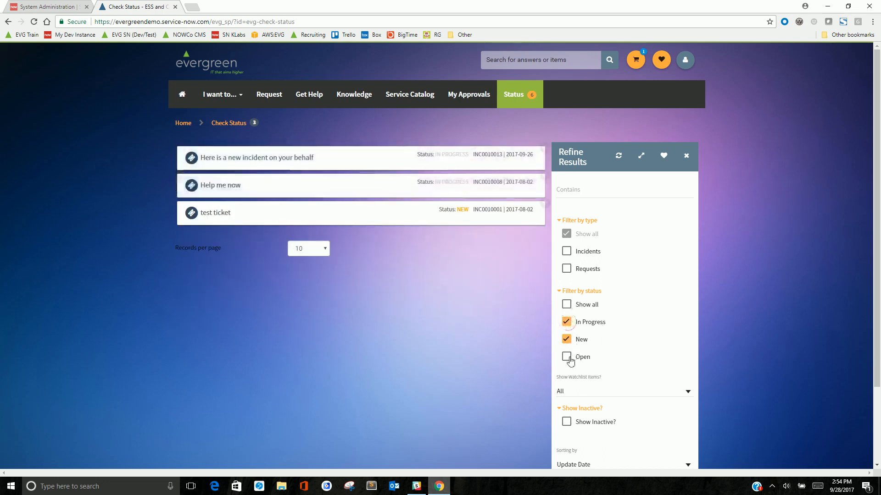
left_click(567, 357)
left_click(567, 304)
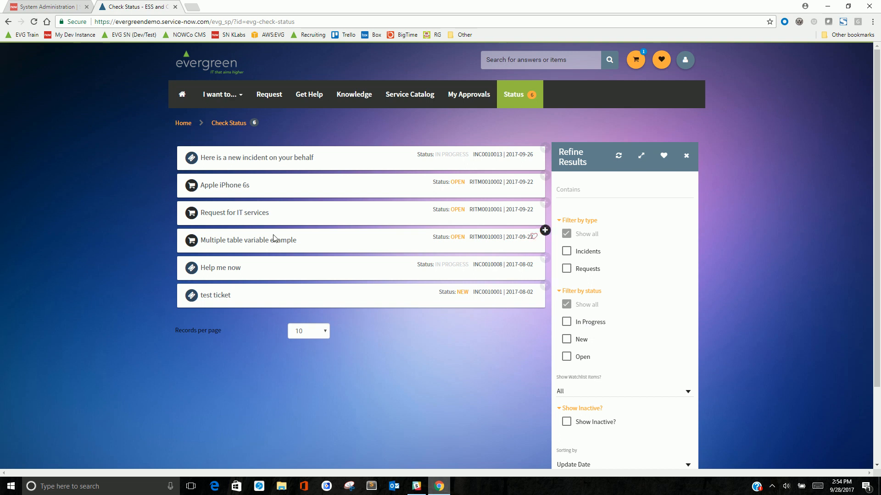
- Switch to the ServiceNow administration page and open the status card filter of the Requests type from Card Objects
left_click(44, 6)
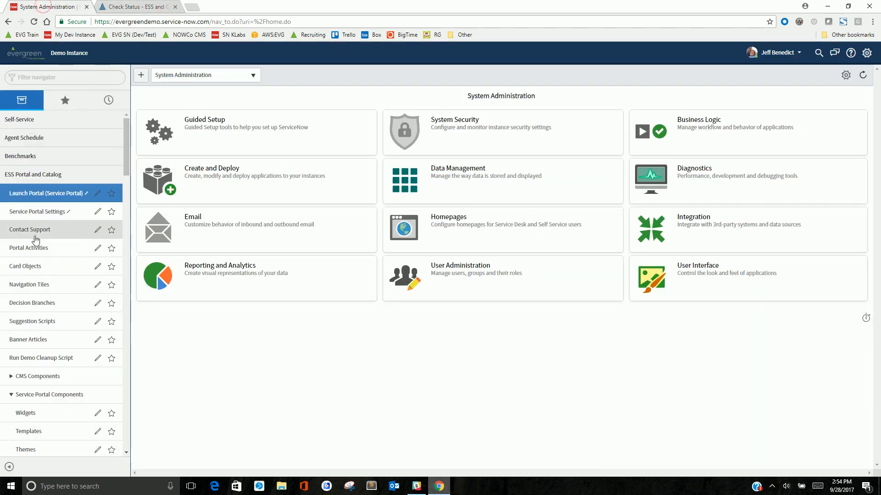
left_click(41, 267)
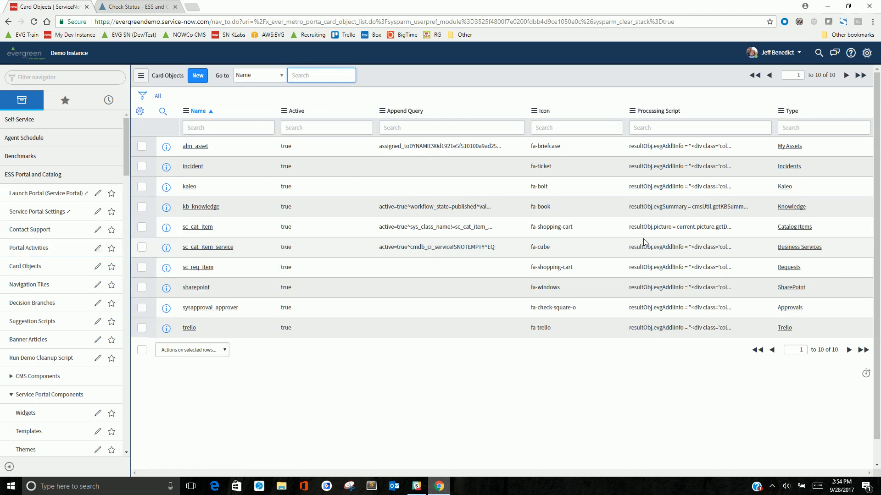
left_click(789, 267)
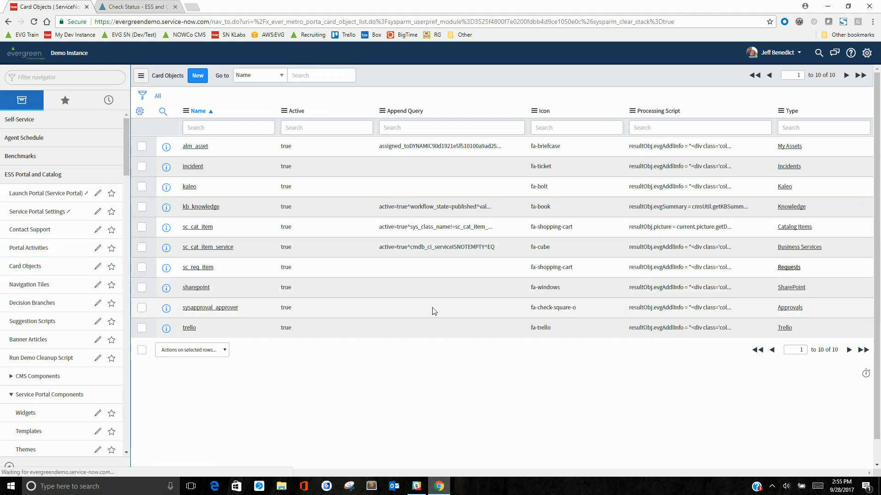
left_click(249, 259)
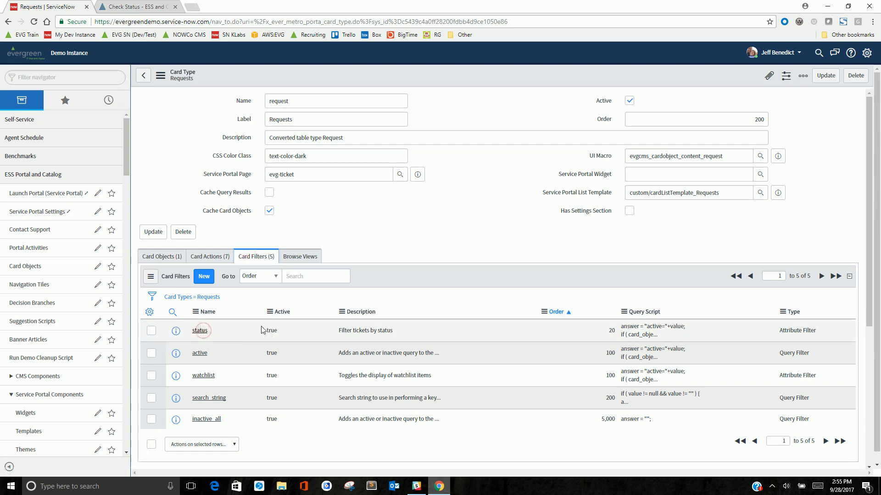
left_click(200, 332)
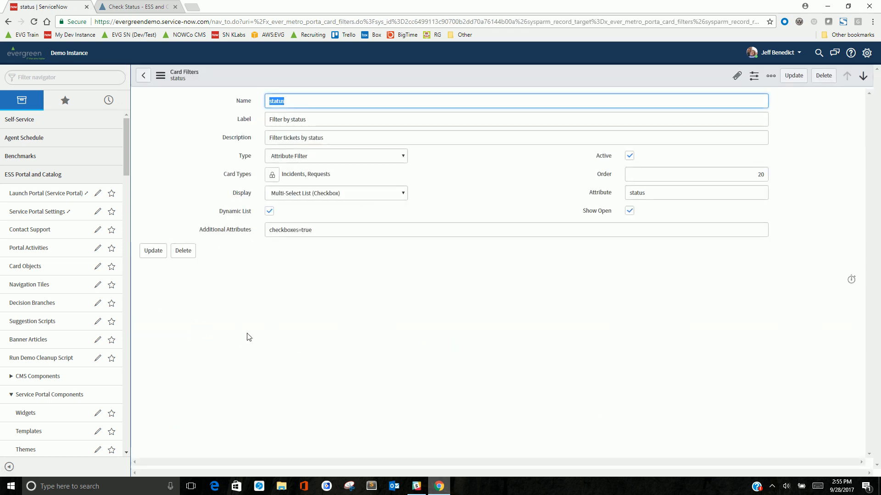
- Turn Dynamic List off to see the list builder script option, turn it back on, and highlight the Attribute value
left_click(270, 212)
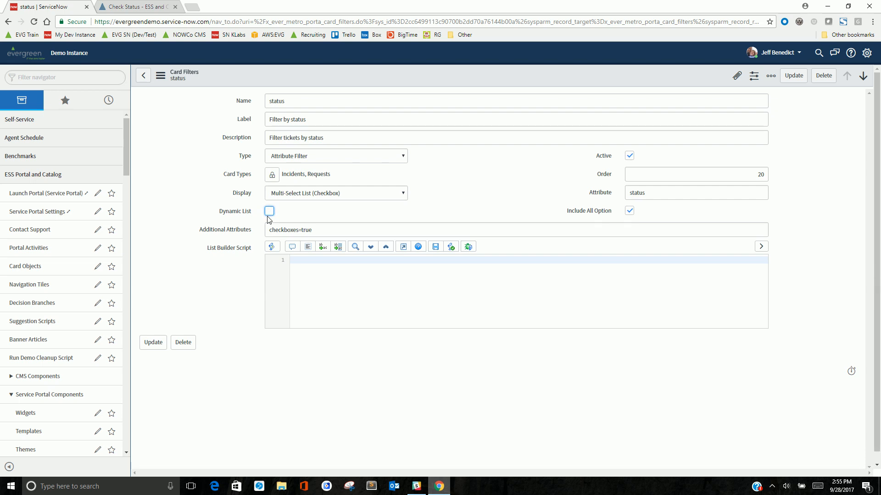
left_click(267, 213)
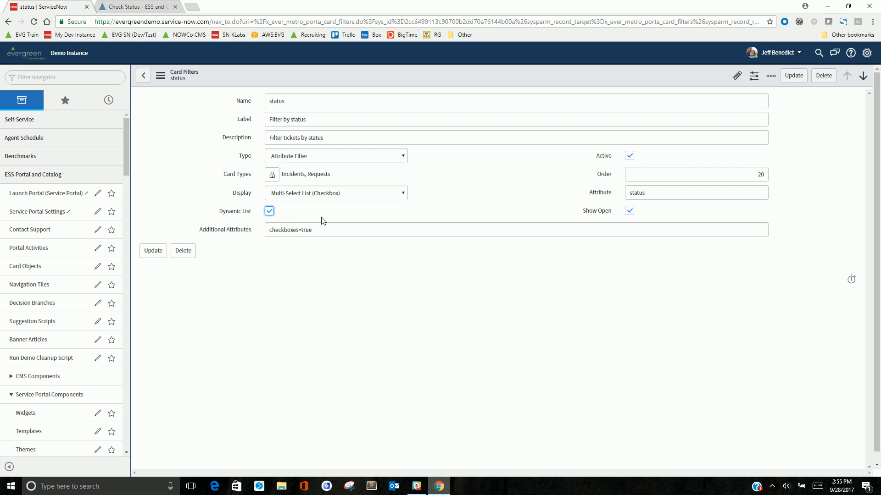
double_click(663, 194)
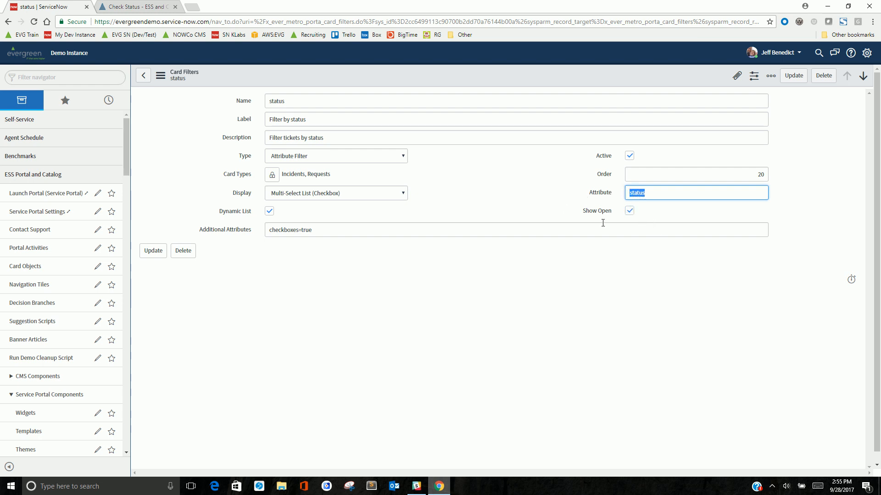
- Return to the portal's Check Status page and collapse and re-expand the Filter by status section
left_click(94, 6)
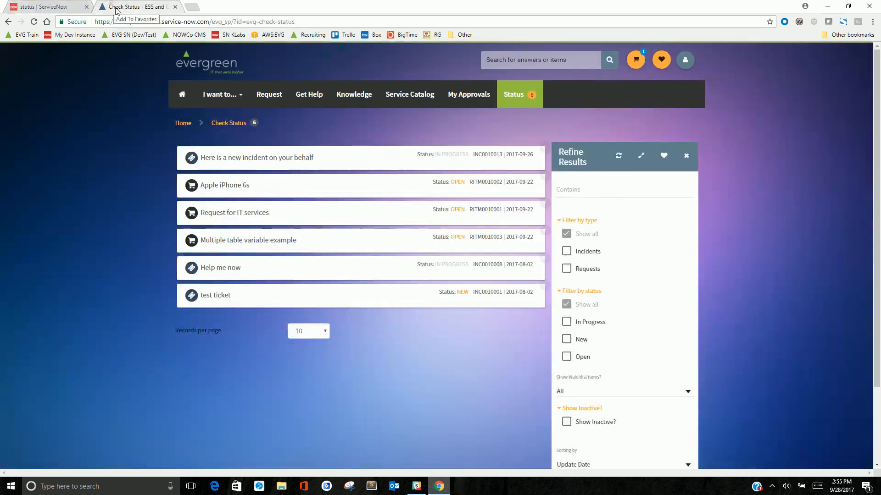
left_click(580, 292)
left_click(580, 291)
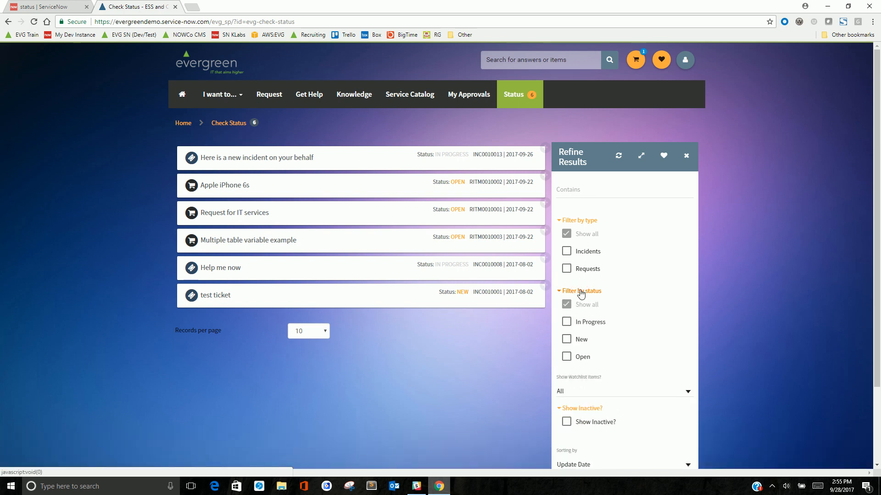
left_click(580, 292)
left_click(580, 292)
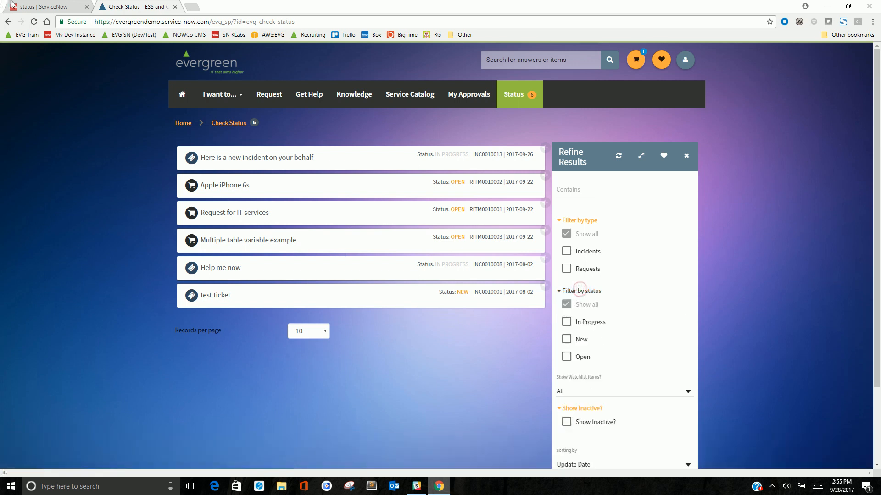
- In the status card filter record, copy and clear the Additional Attributes value, and save the record
left_click(36, 6)
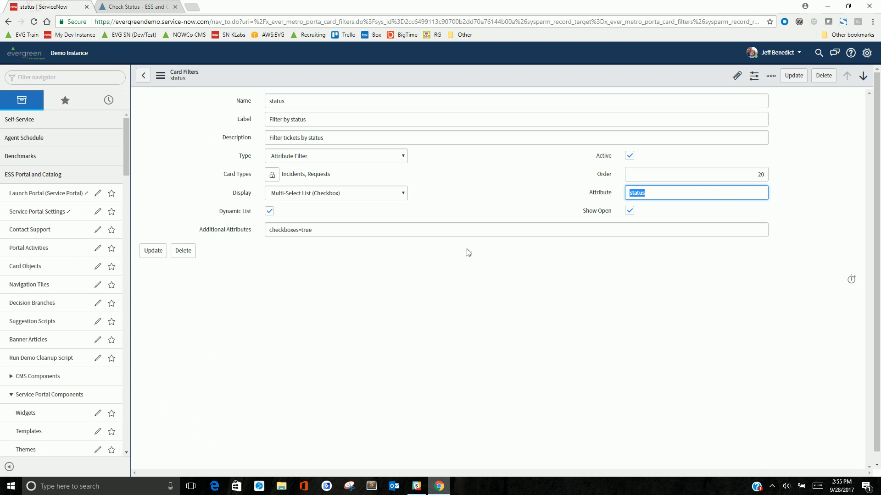
left_click(283, 231)
triple_click(327, 230)
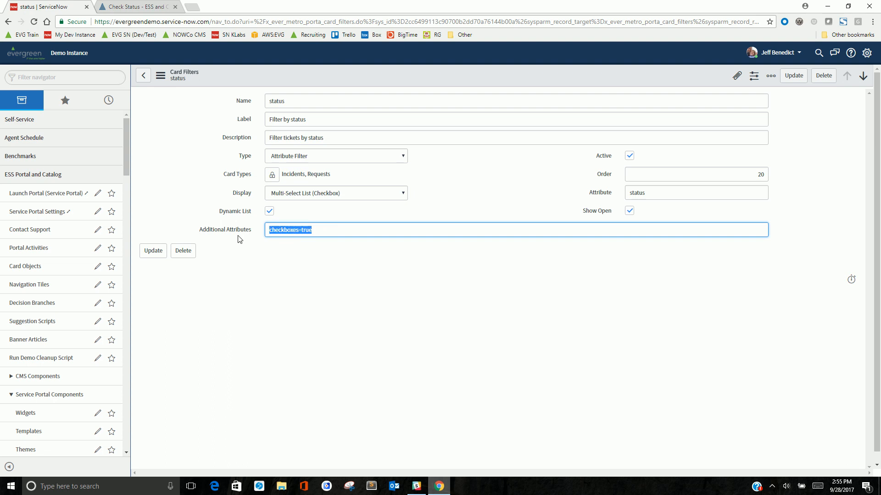
left_click(298, 231)
triple_click(337, 230)
key("ctrl+c")
key("BackSpace")
right_click(334, 75)
left_click(338, 78)
- Reload the portal's Check Status page and switch the New and Open status filters on and off again
left_click(144, 9)
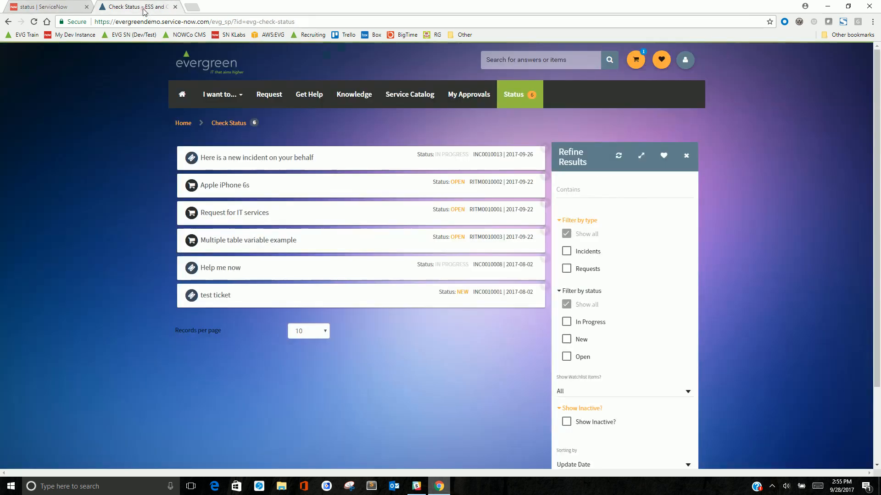
key("F5")
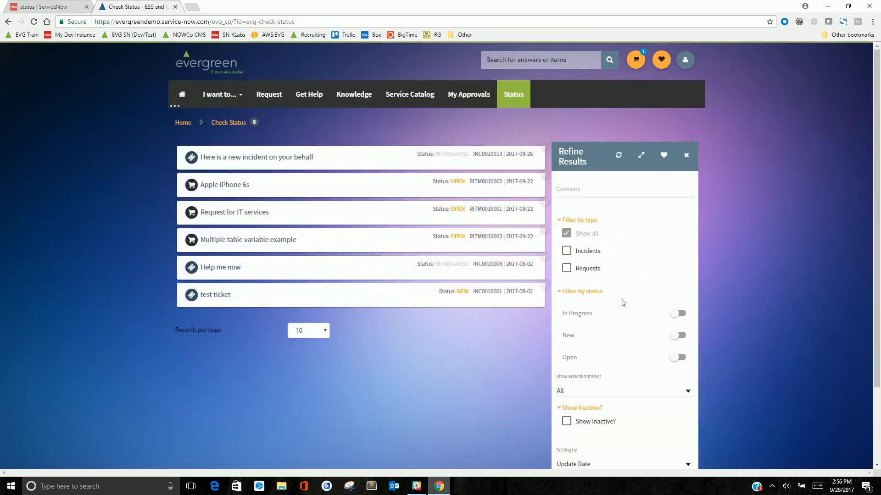
left_click(677, 335)
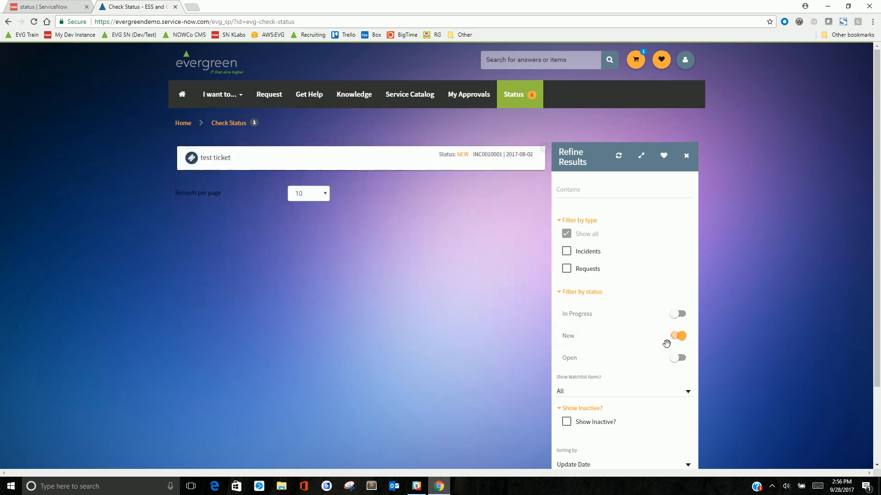
left_click(680, 356)
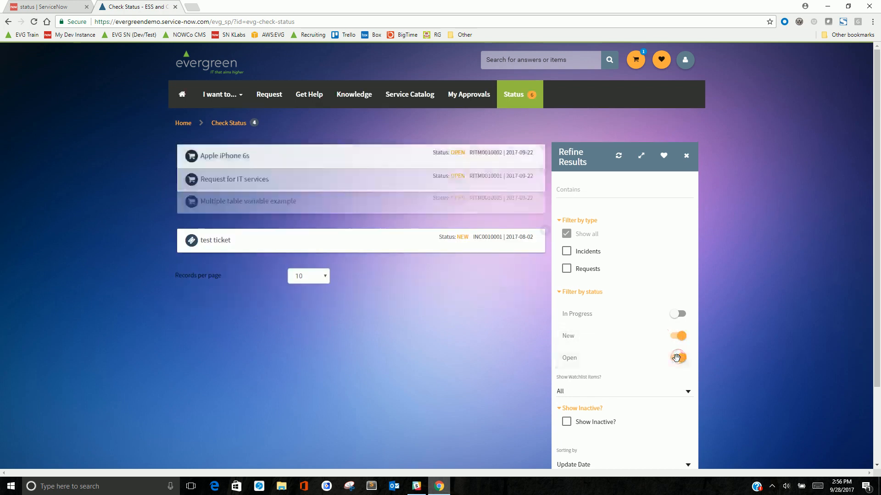
left_click(680, 358)
left_click(682, 335)
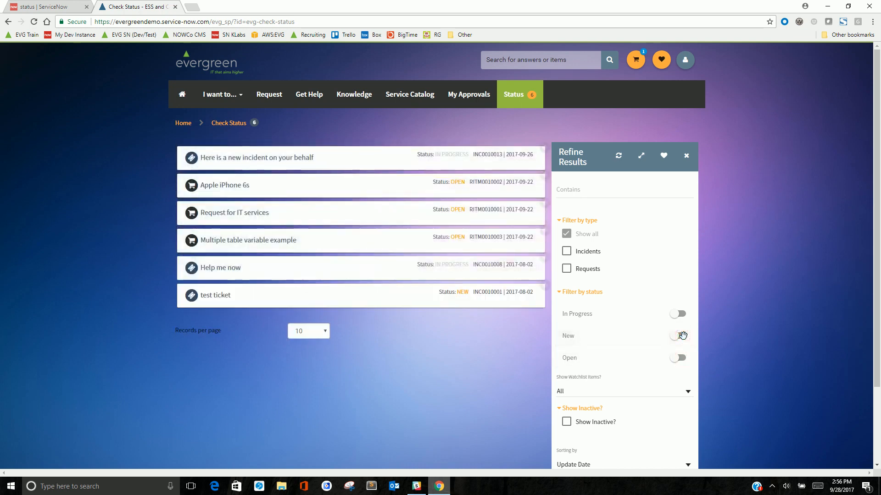
- Set Additional Attributes back to checkboxes=true in the status card filter record and save it
left_click(34, 7)
left_click(328, 230)
key("ctrl+v")
right_click(323, 82)
left_click(334, 89)
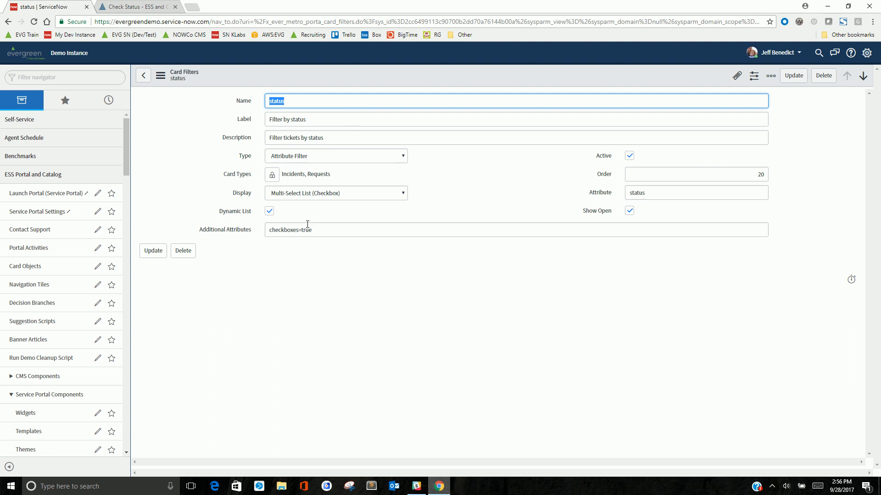
- Review the Card Types and Attribute values of the status card filter
double_click(659, 193)
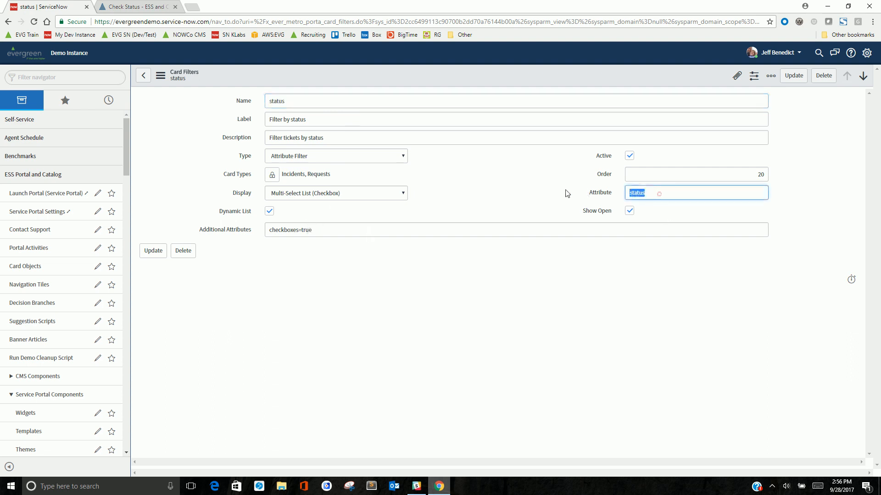
left_click(22, 270)
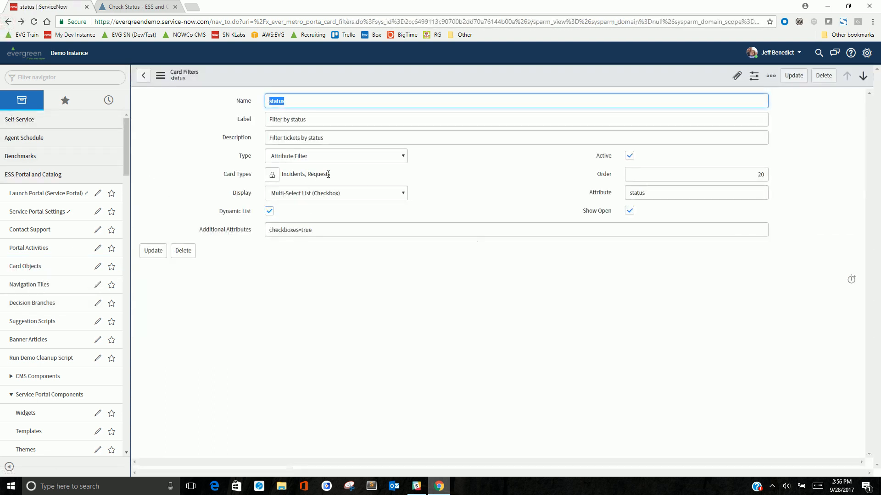
triple_click(328, 174)
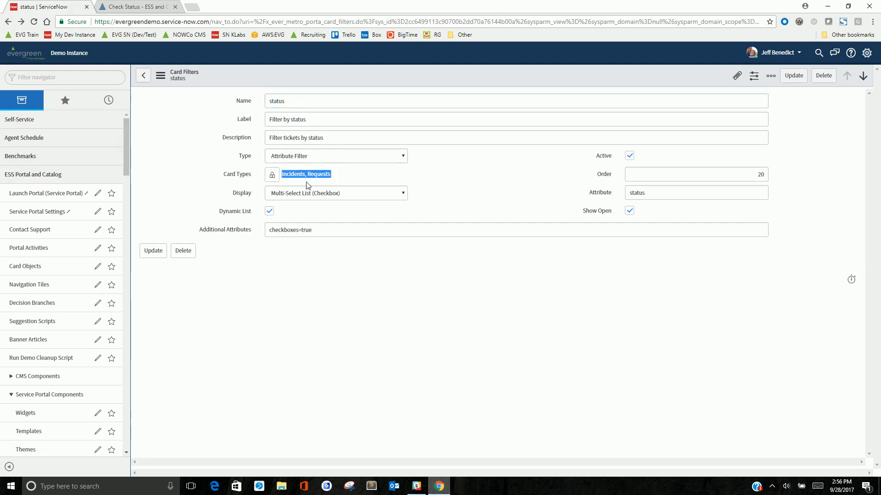
double_click(669, 192)
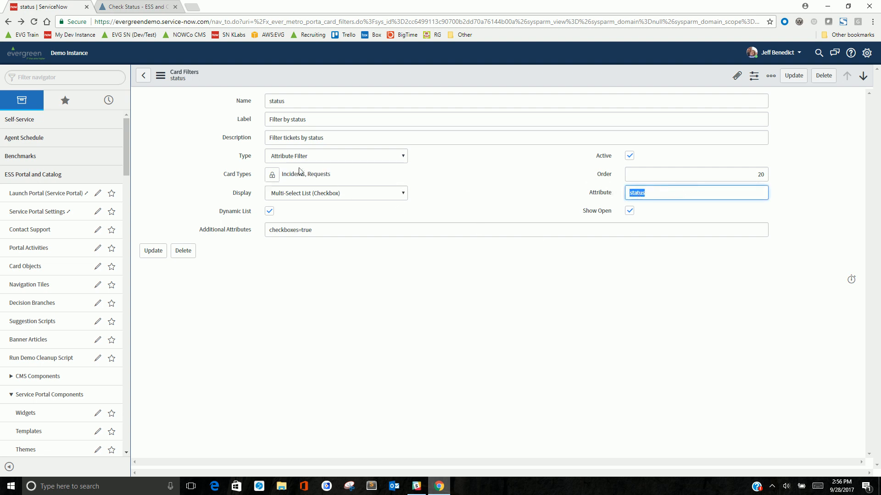
- Open the sc_req_item card object and examine which field its status card attribute maps to
left_click(41, 267)
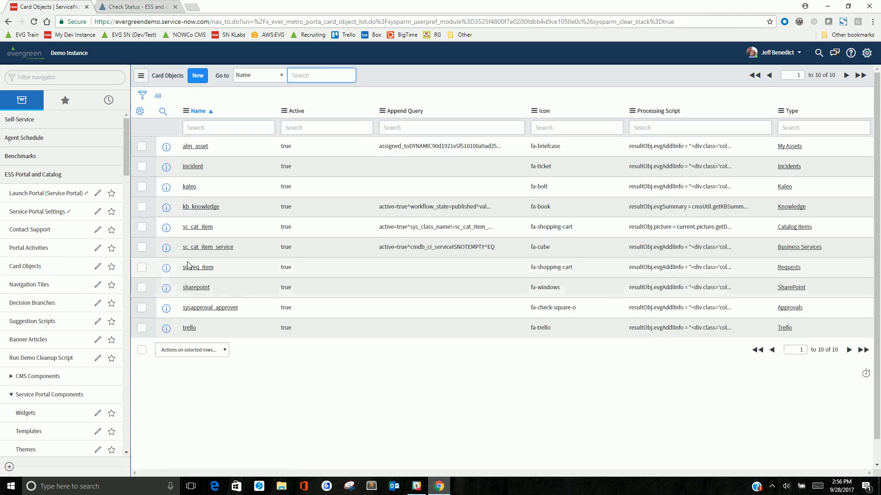
left_click(192, 268)
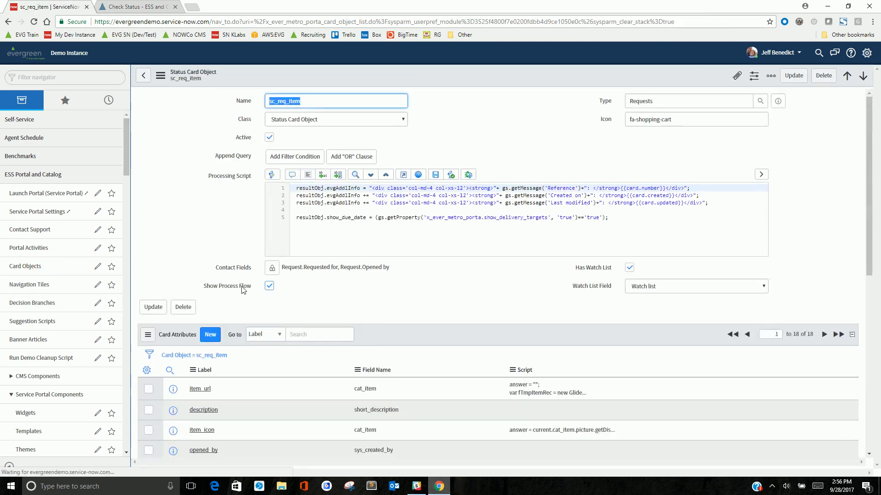
scroll(192, 297, "down", 7)
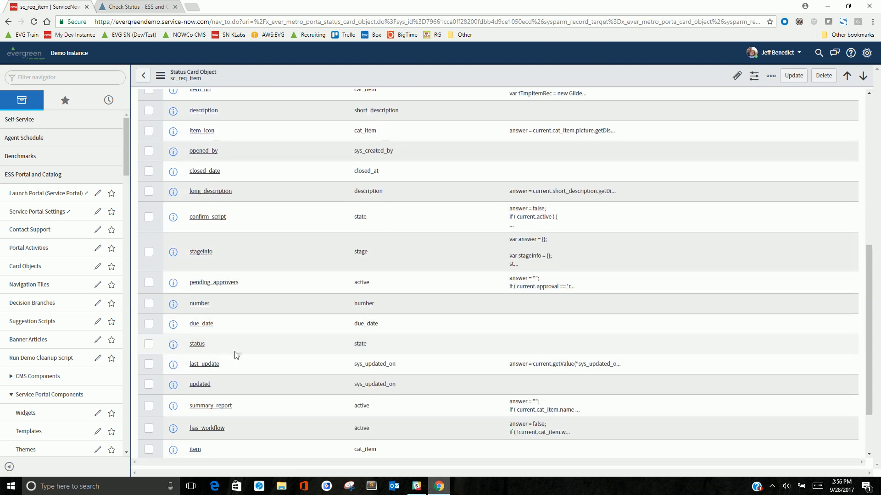
scroll(234, 355, "up", 7)
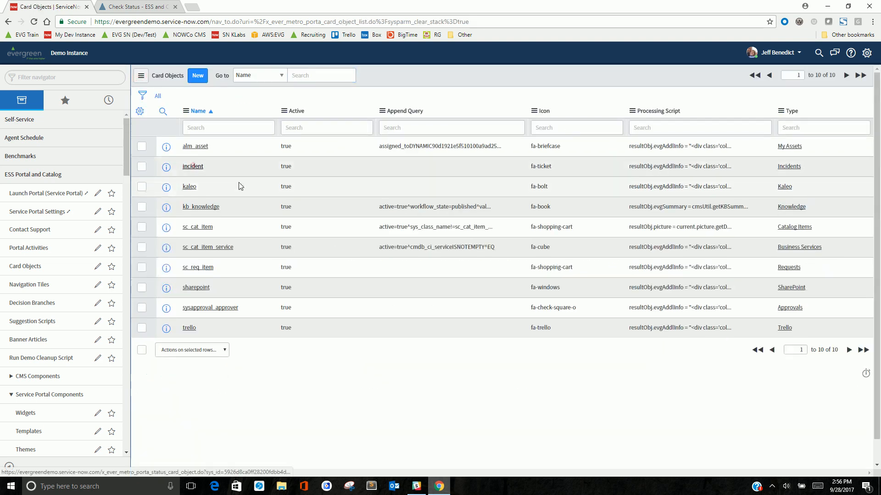
- Open the incident card object and locate the status entry in its card attributes
left_click(193, 166)
scroll(193, 239, "down", 6)
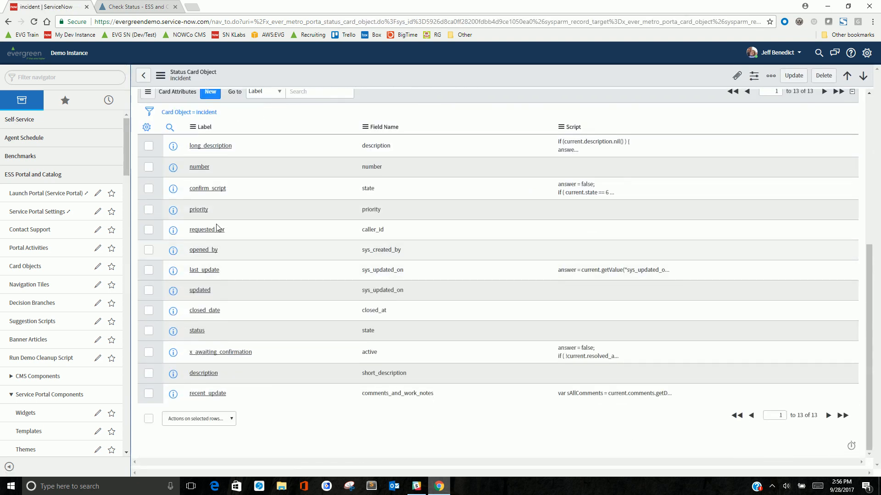
left_click_drag(221, 331, 188, 331)
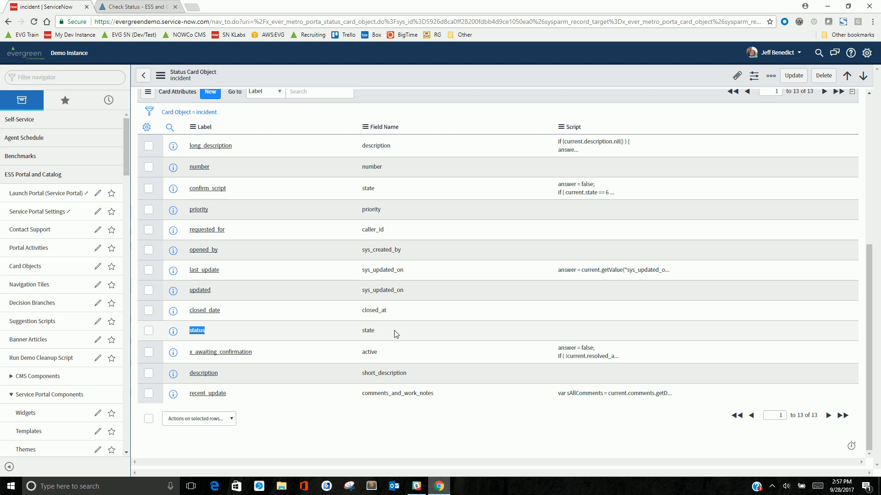
- Search the portal for "email" and expand Filter by knowledge base in the refinement options
left_click(131, 7)
left_click(505, 59)
type("email")
key("Return")
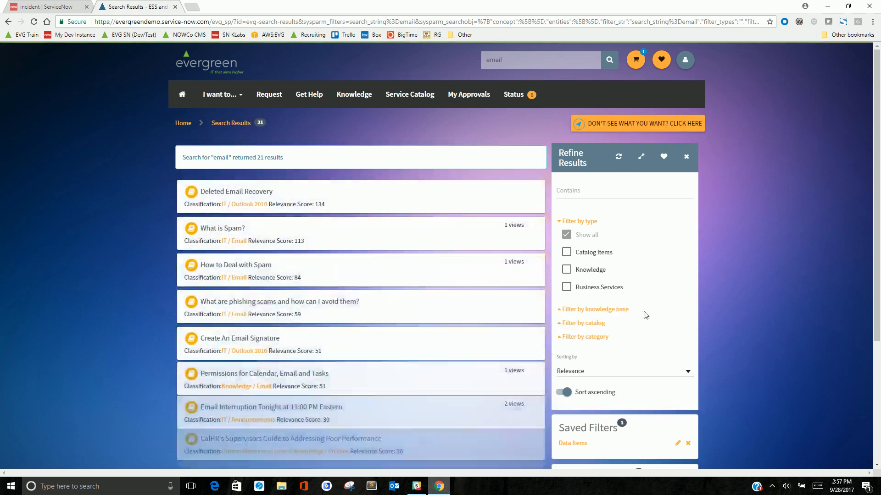
left_click(595, 309)
scroll(653, 307, "down", 3)
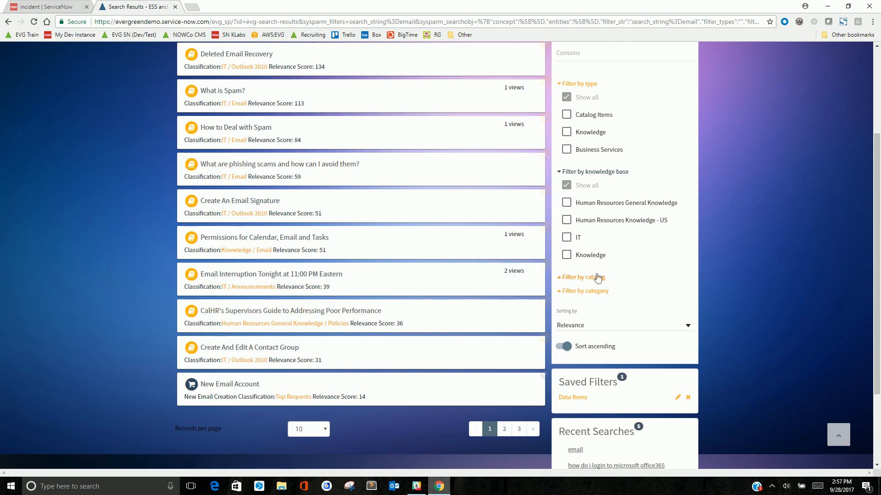
- Expand Filter by catalog and Filter by category in the refinement options to view their choices
left_click(595, 277)
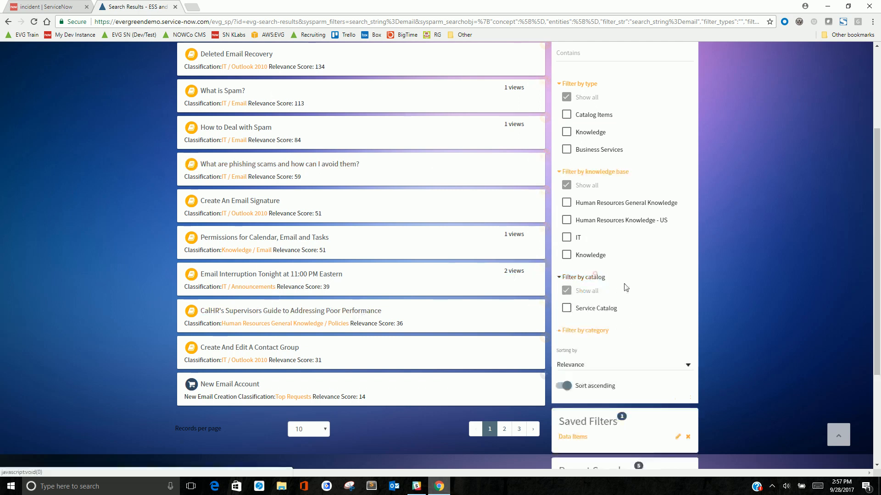
left_click(592, 334)
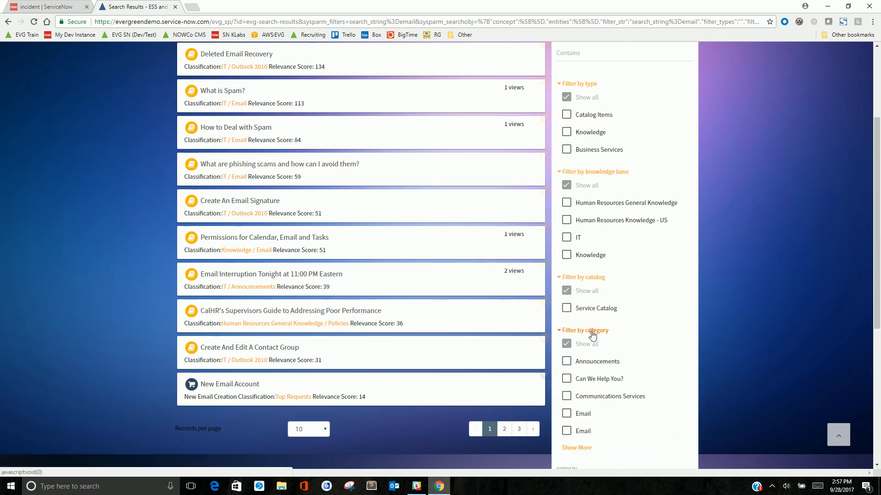
scroll(591, 277, "down", 1)
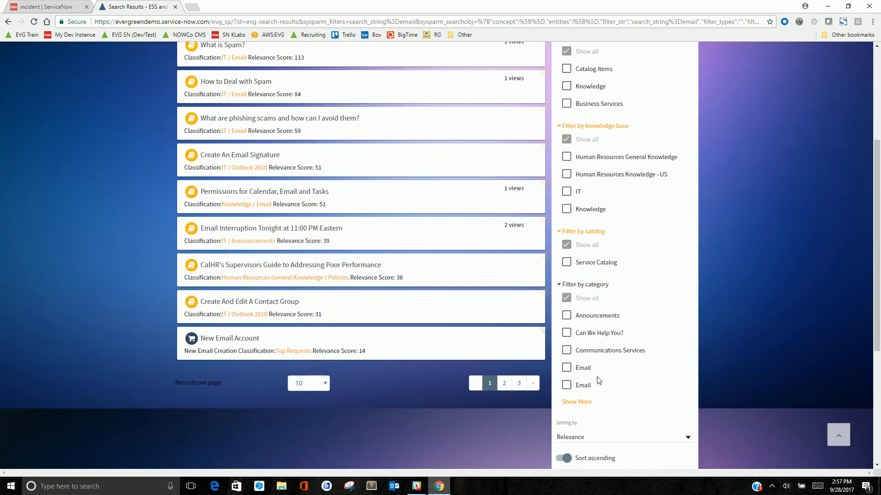
- Try the two Email category filters on the search results and clear them again
left_click(567, 368)
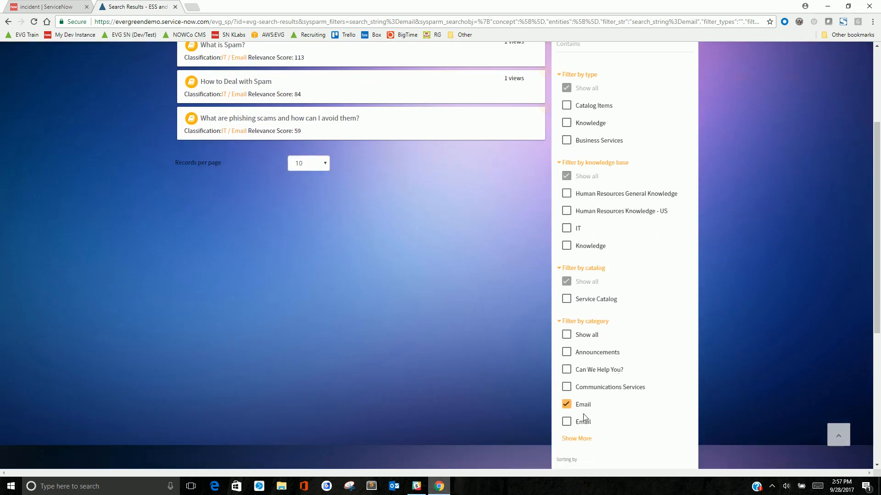
left_click(567, 423)
left_click(567, 423)
left_click(568, 401)
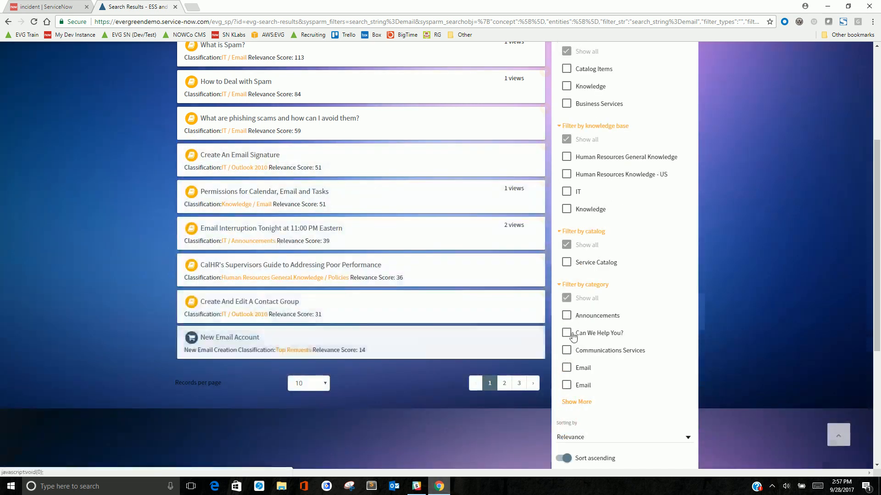
- Show the full category list and filter the search results by the Top Requests category
left_click(576, 401)
scroll(590, 392, "down", 3)
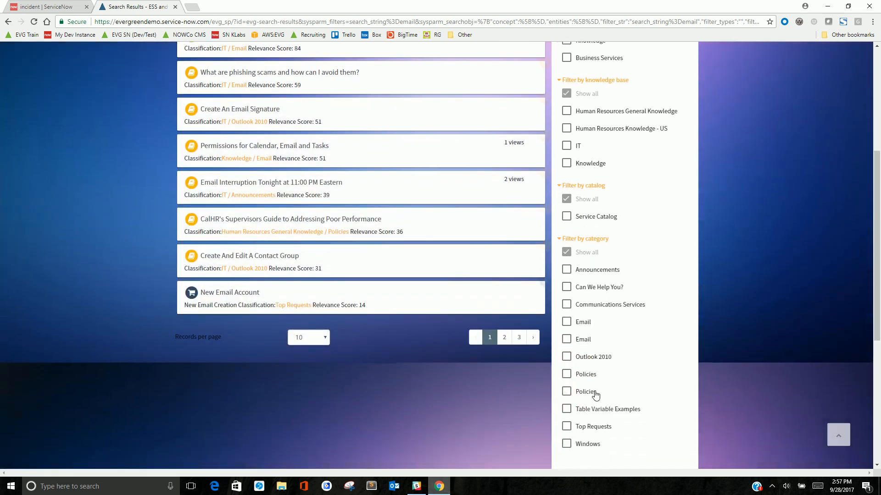
left_click(567, 335)
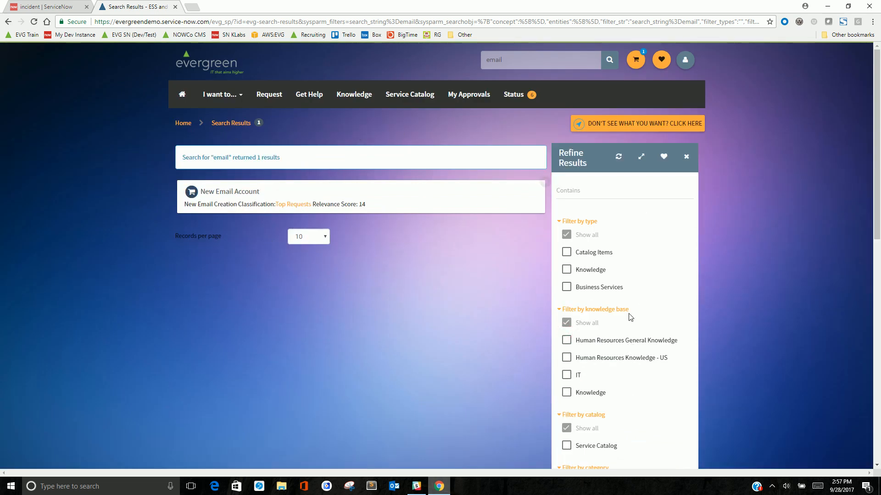
scroll(629, 350, "down", 1)
scroll(632, 351, "down", 1)
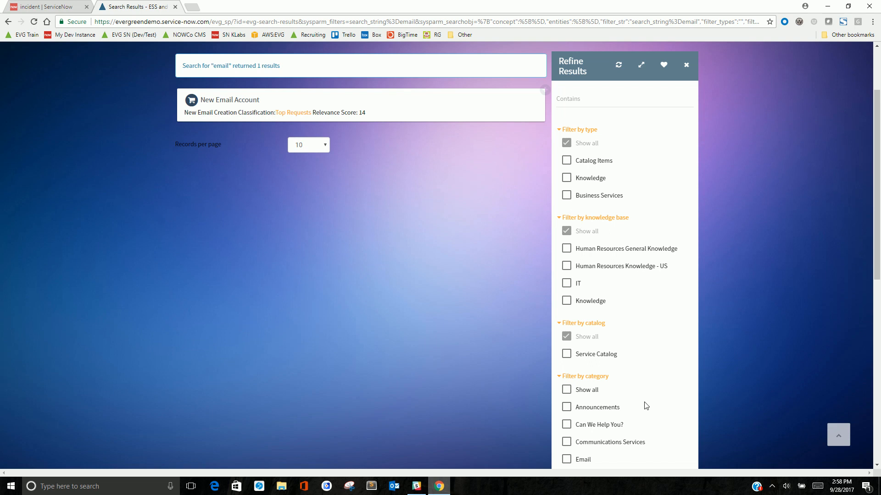
scroll(645, 405, "up", 2)
scroll(643, 402, "down", 1)
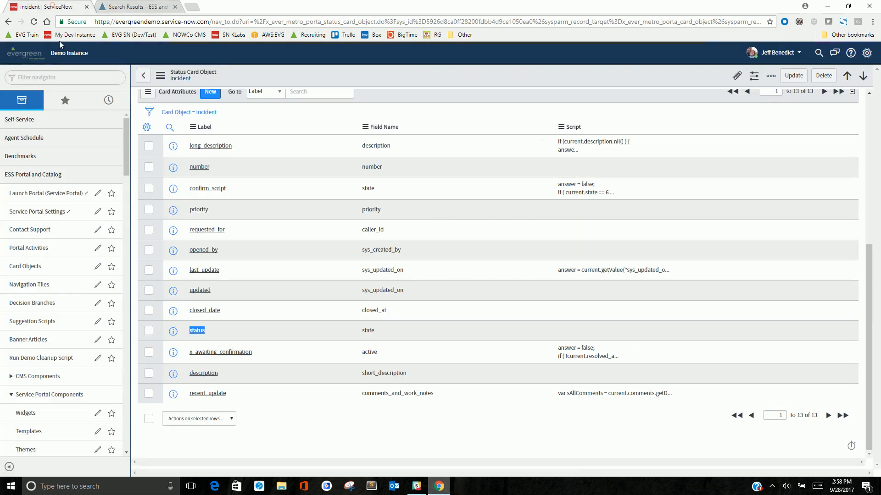
- Return to the ServiceNow backend, open the Catalog Items card type from Card Objects, and look through its card filters
left_click(51, 7)
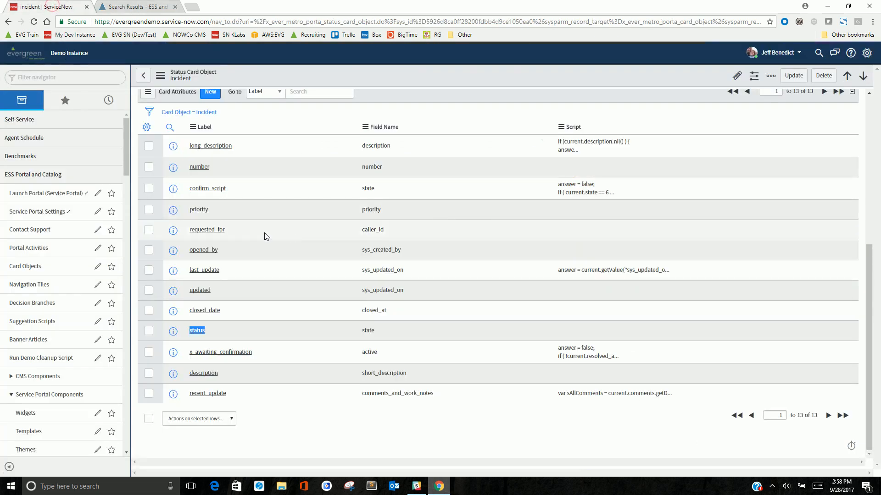
left_click(29, 270)
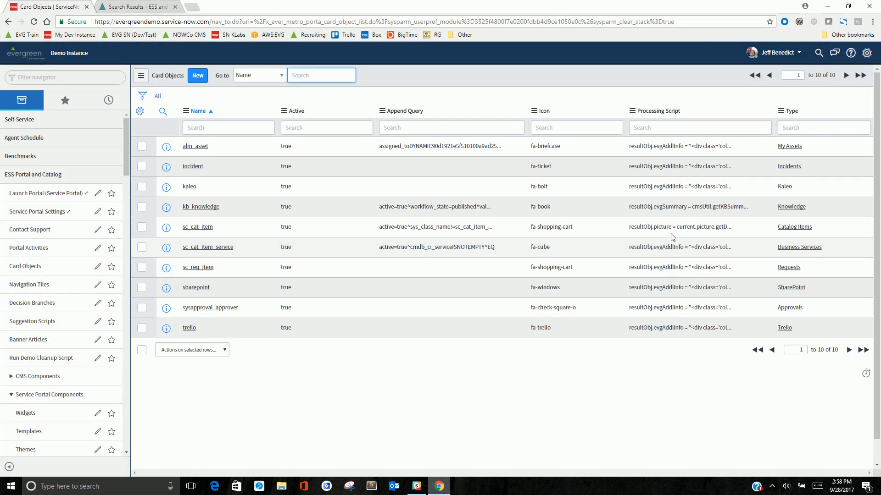
left_click(795, 227)
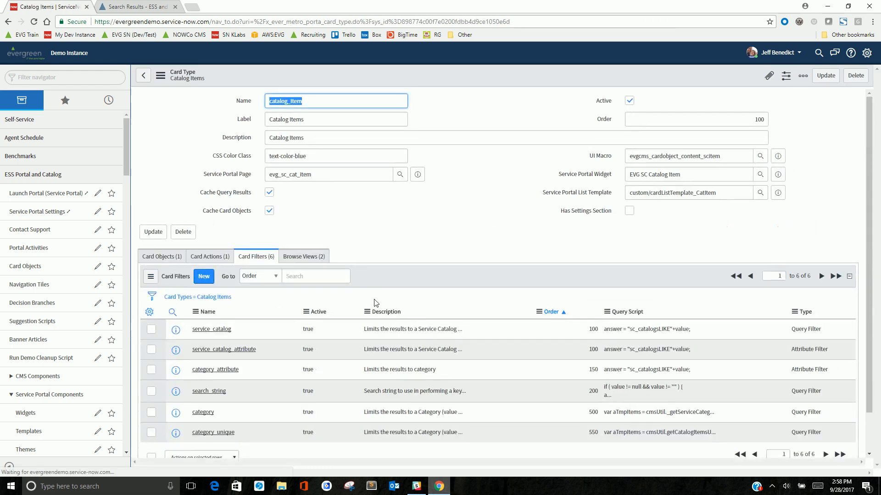
scroll(316, 346, "down", 1)
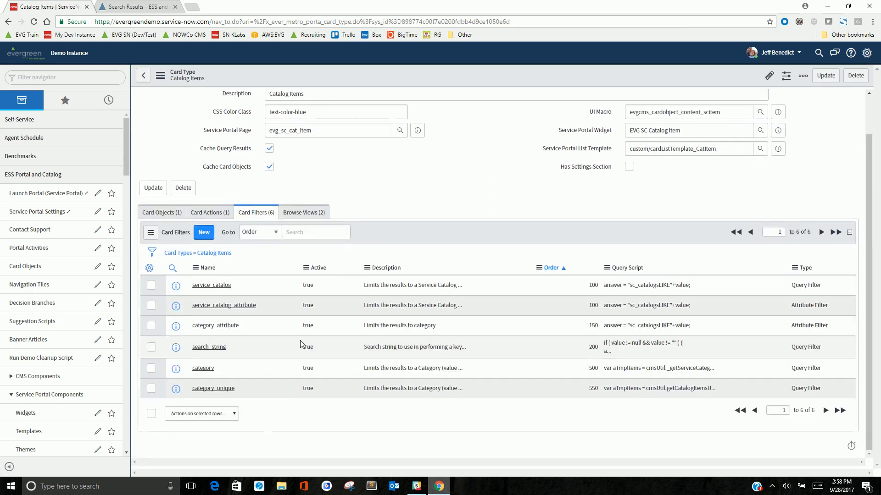
left_click(204, 369)
left_click(143, 75)
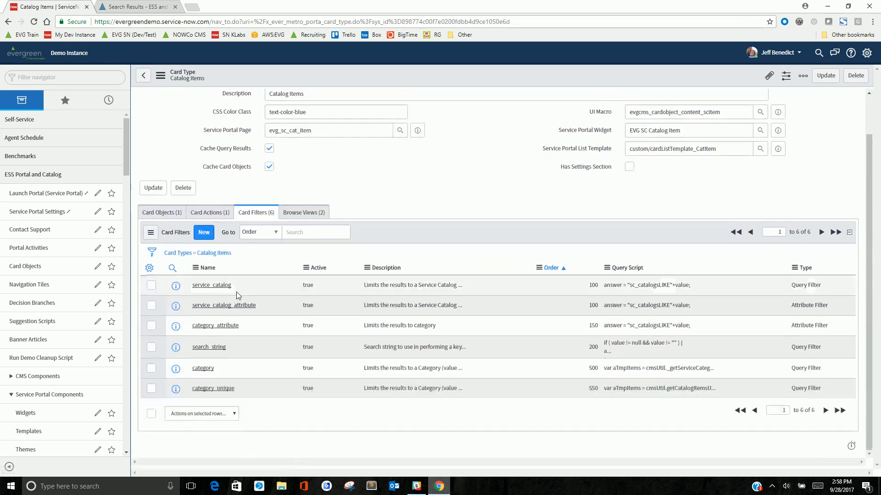
- Open the category_attribute card filter and examine its Card Types and Attribute values
left_click(225, 325)
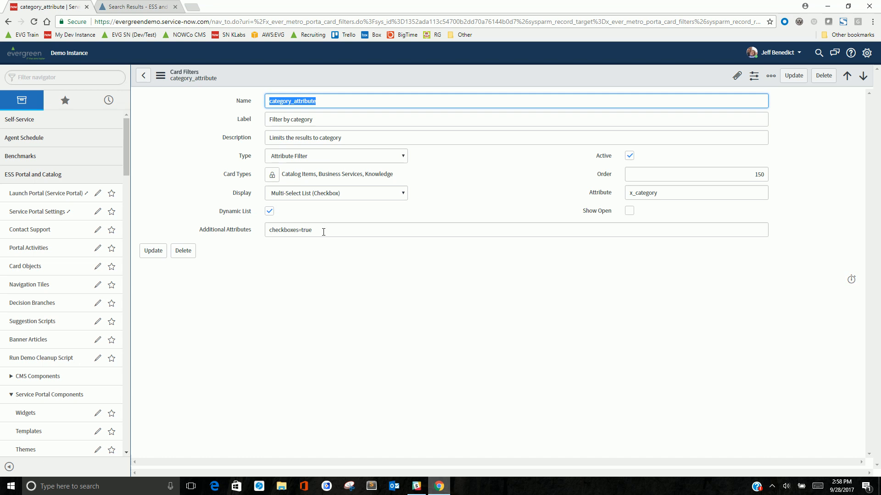
double_click(663, 191)
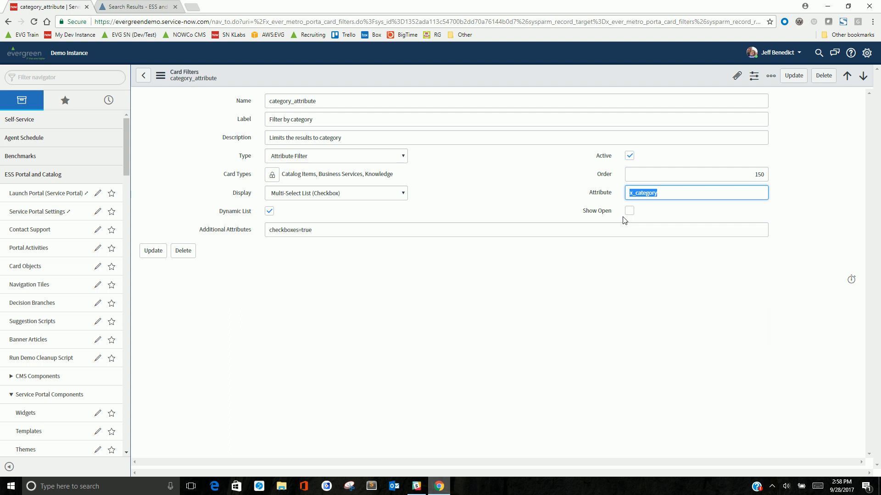
left_click(684, 193)
double_click(638, 198)
- Open the sc_cat_item card object and examine the script of its x_category card attribute
left_click(39, 270)
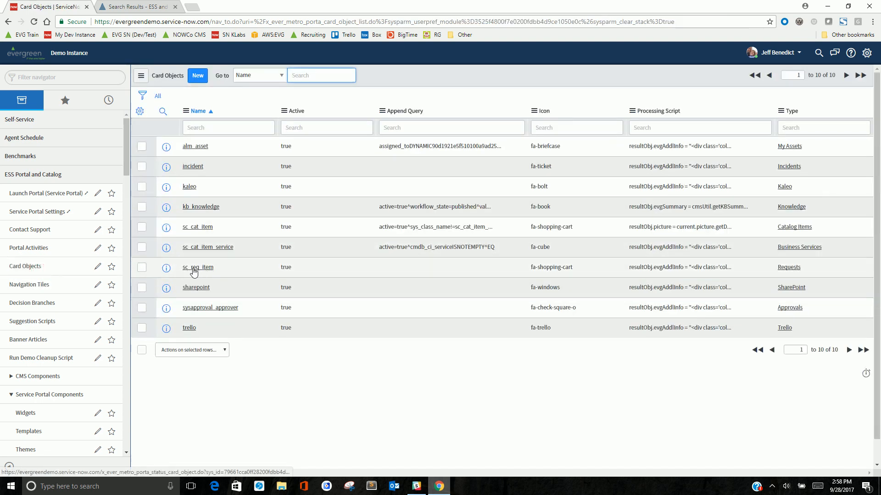
left_click(198, 227)
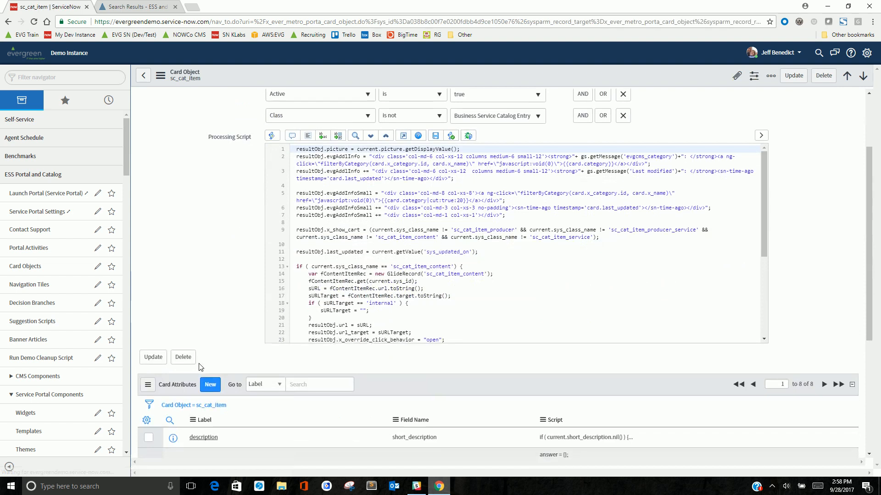
scroll(193, 320, "down", 4)
left_click(202, 284)
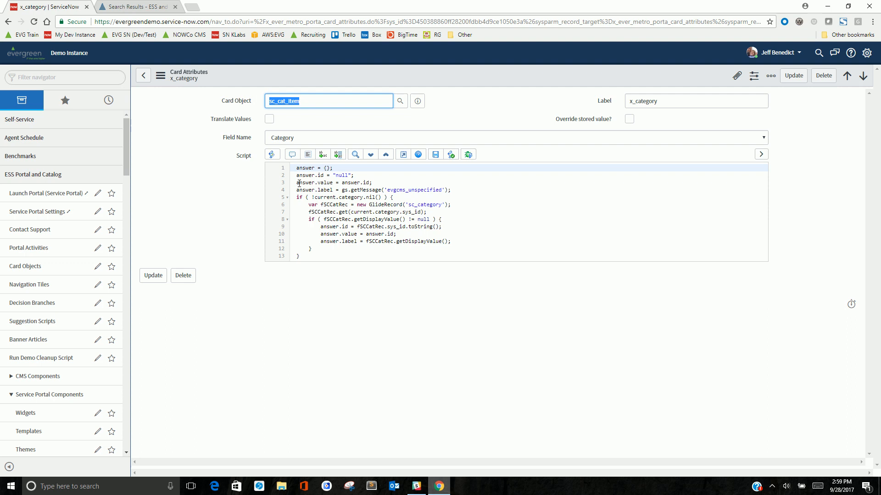
left_click_drag(295, 179, 334, 189)
left_click(327, 190)
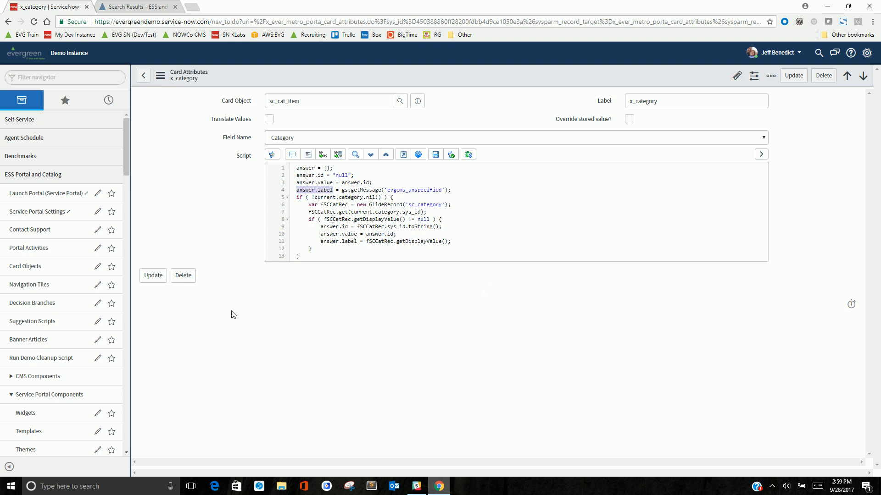
- Open the Knowledge card type from the Card Objects list and open its knowledge_base_attribute card filter
left_click(19, 267)
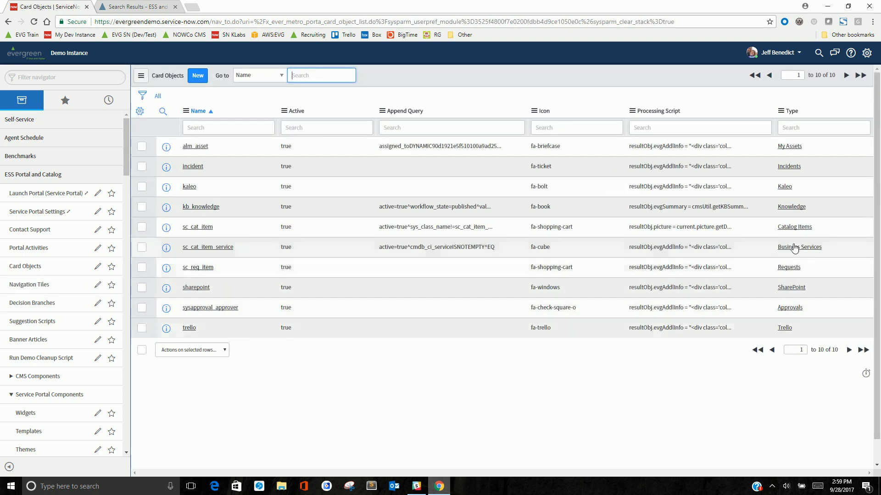
left_click(791, 208)
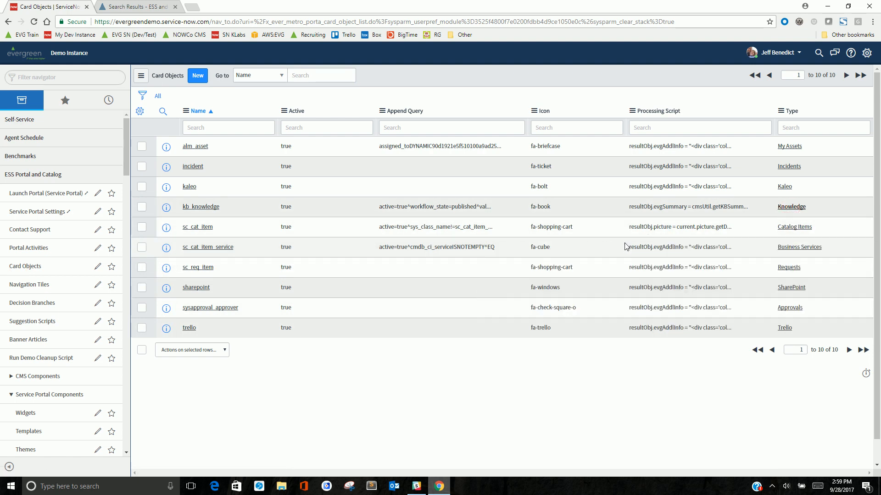
left_click(788, 206)
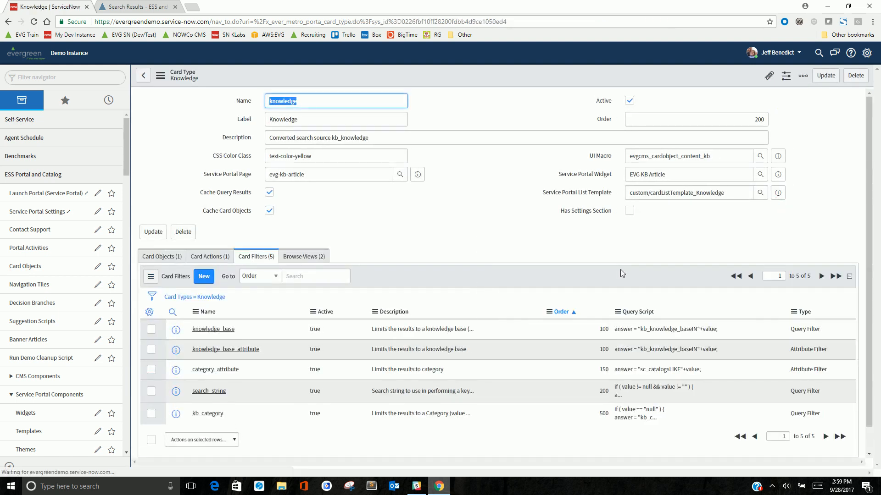
left_click(219, 350)
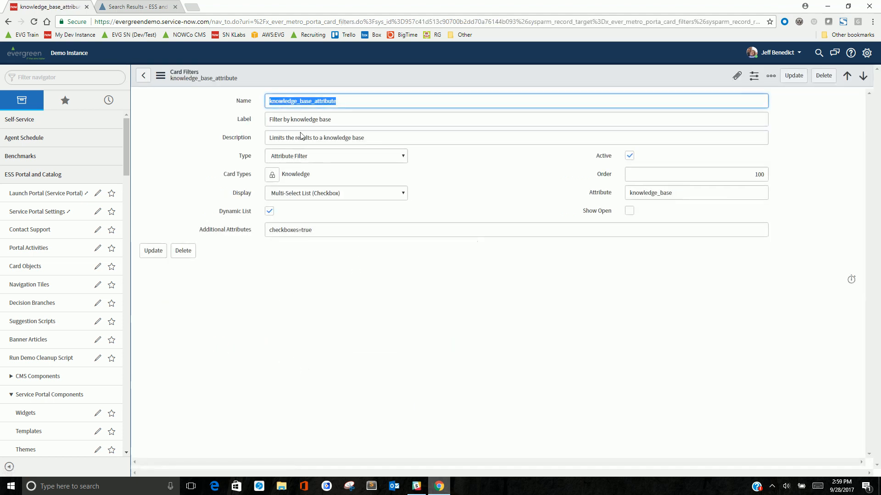
- Change the card filter's name to author, its label to Filter by author, and its description to "Limits the results to a author"
left_click(289, 99)
left_click_drag(345, 101, 259, 101)
type("author")
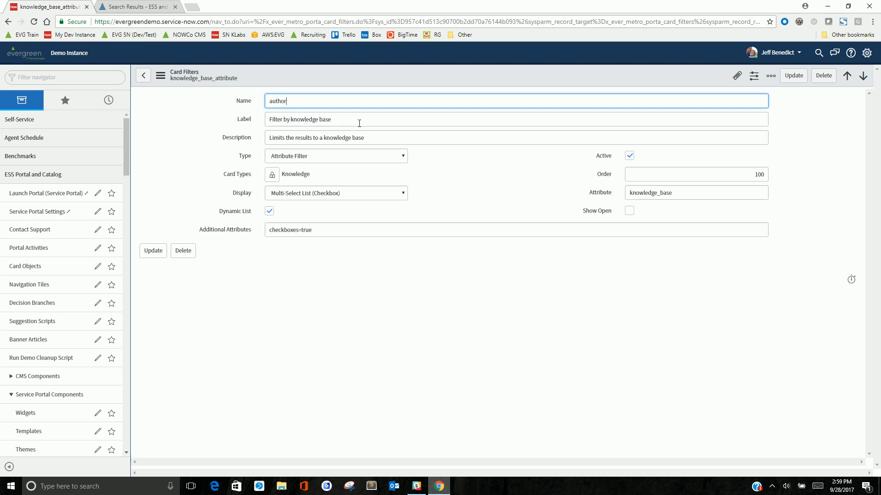
left_click_drag(291, 120, 332, 128)
type("author")
left_click(295, 137)
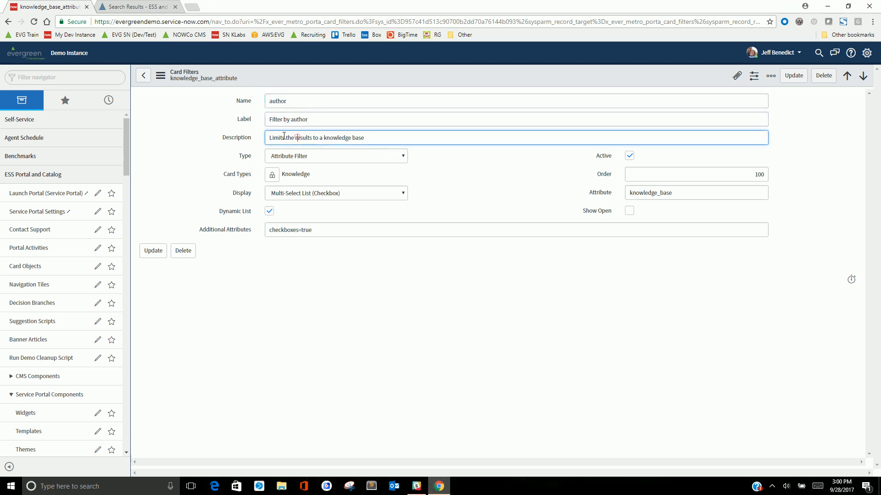
left_click_drag(323, 139, 376, 147)
key("BackSpace")
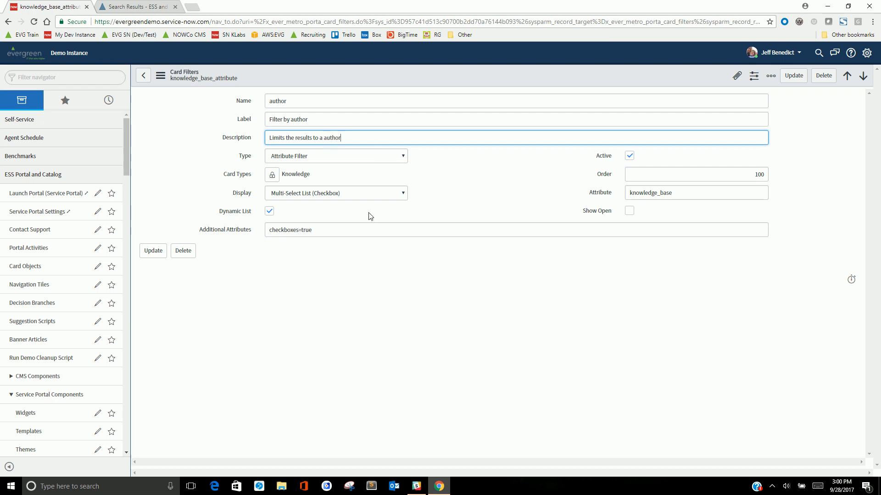
- Set the card filter's Attribute to author and Order to 500, and insert it as a new record
double_click(691, 193)
type("author")
double_click(734, 171)
type("50")
left_click(796, 184)
right_click(484, 70)
left_click(512, 98)
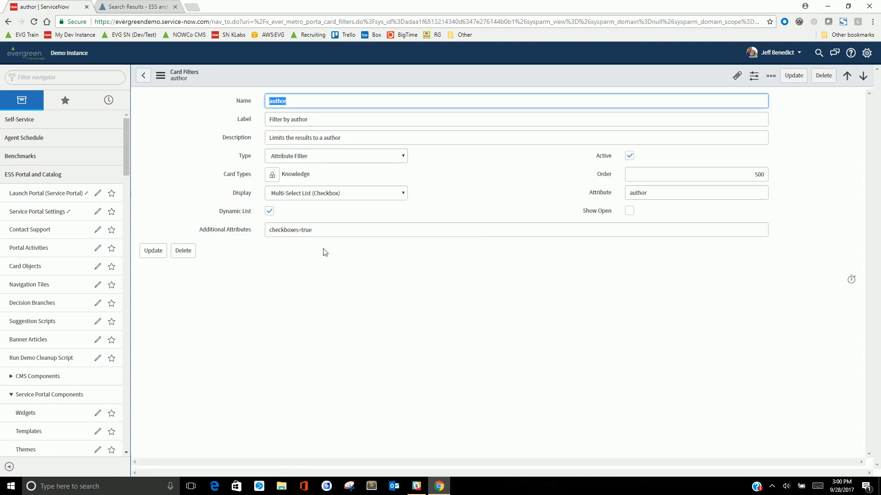
- Open the kb_knowledge card object and check which field its author card attribute maps to
double_click(648, 192)
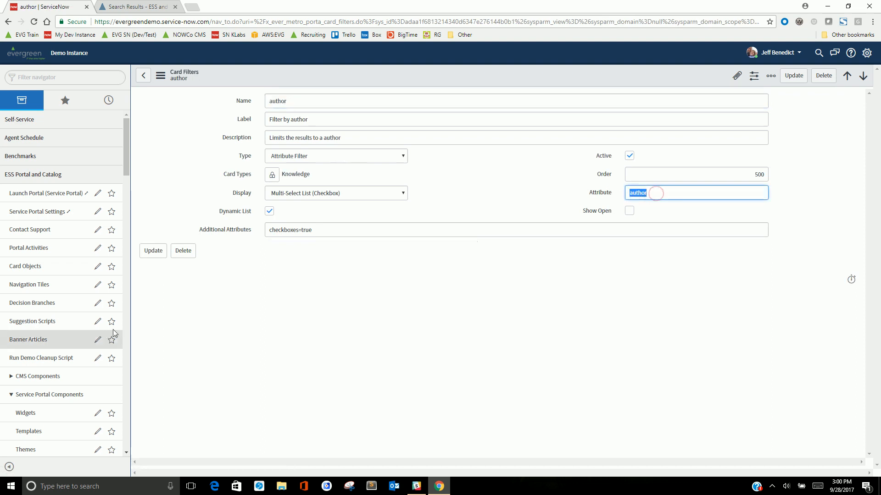
left_click(21, 270)
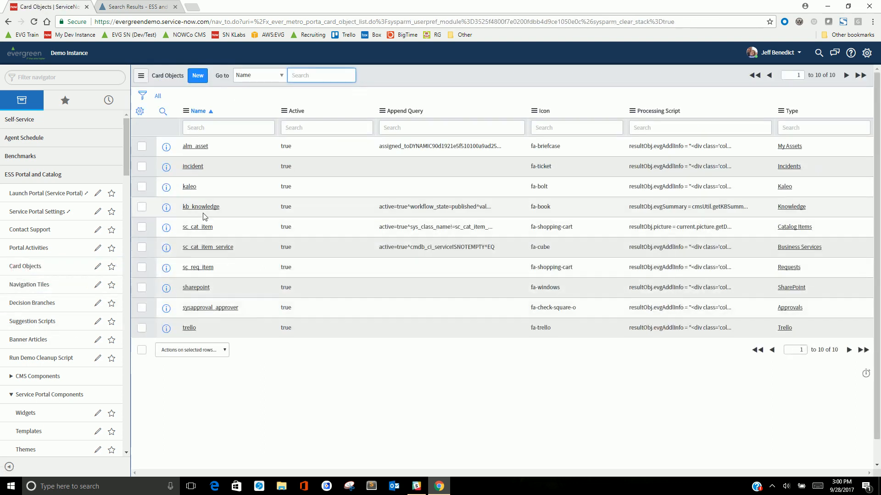
left_click(199, 205)
scroll(193, 240, "down", 10)
scroll(199, 240, "down", 2)
scroll(238, 302, "up", 1)
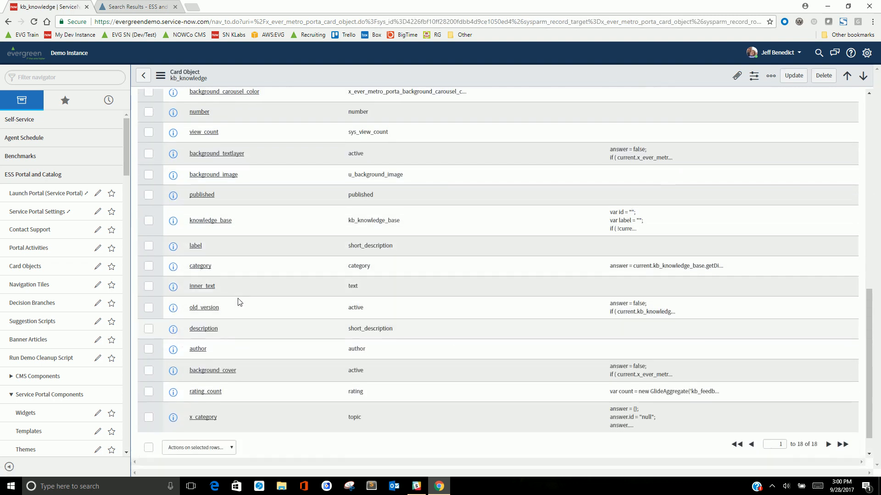
left_click_drag(397, 370, 339, 372)
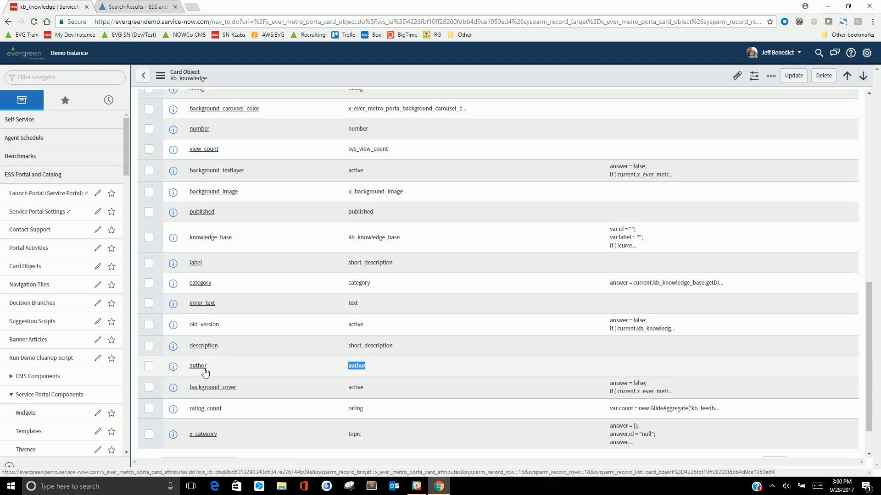
- Reload the portal's search results page and expand Filter by author to show the full author list
key("ctrl+Tab")
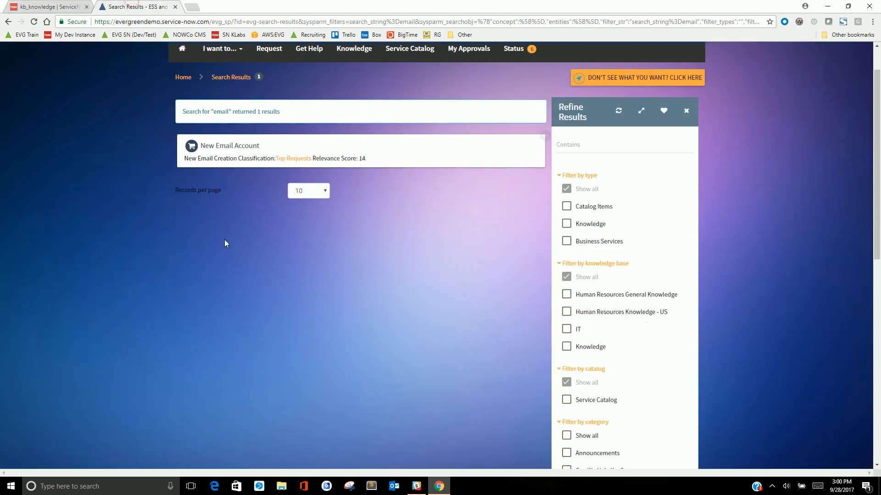
key("F5")
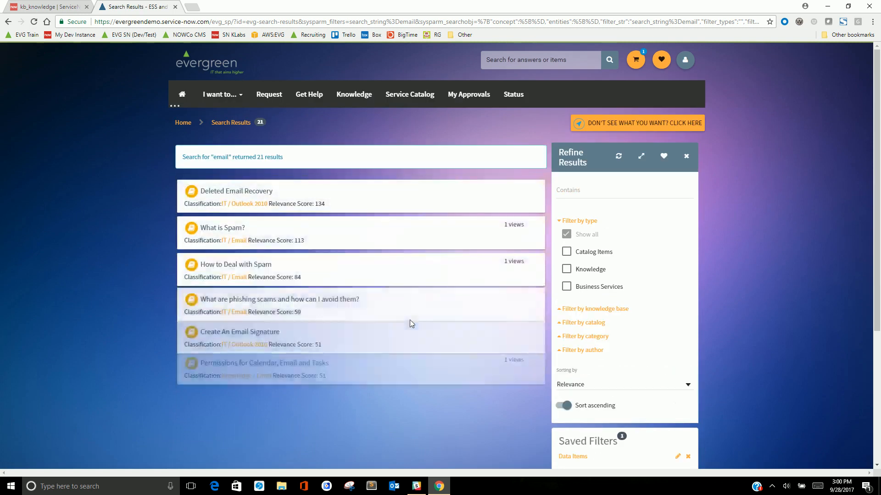
left_click(585, 350)
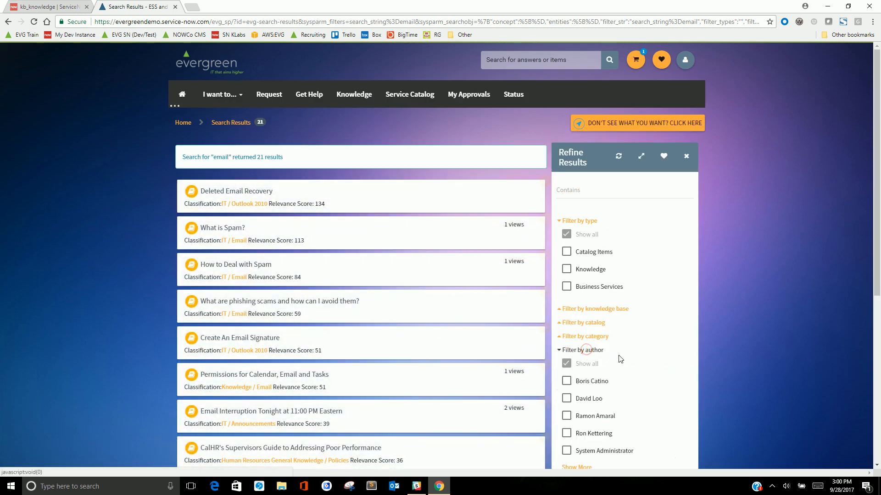
scroll(635, 357, "down", 2)
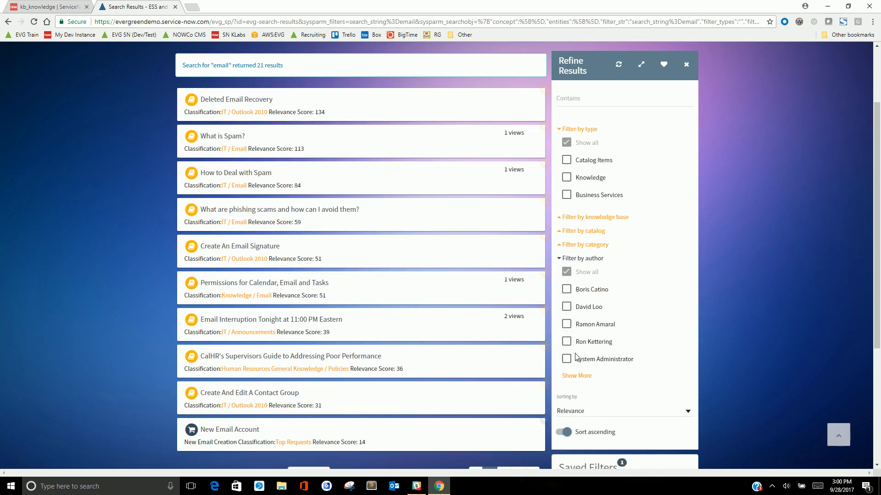
left_click(577, 378)
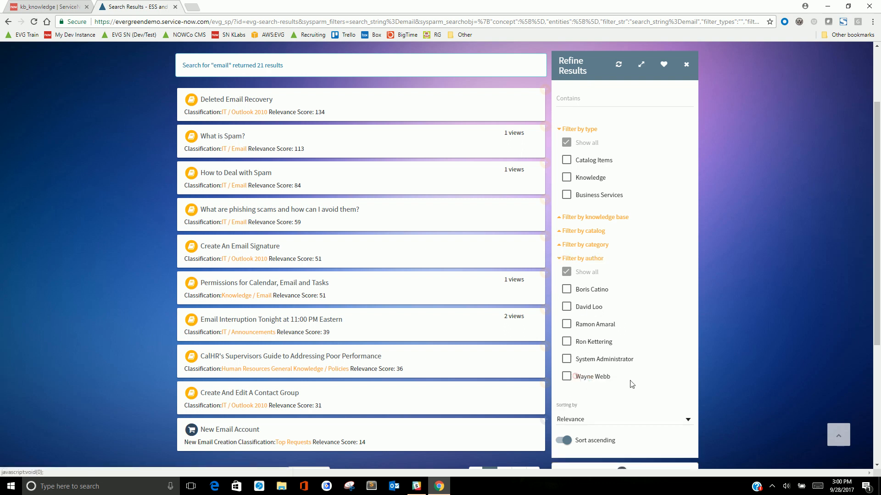
- Filter the email results by two individual authors in turn, and add System Administrator to the second author's selection
left_click(566, 346)
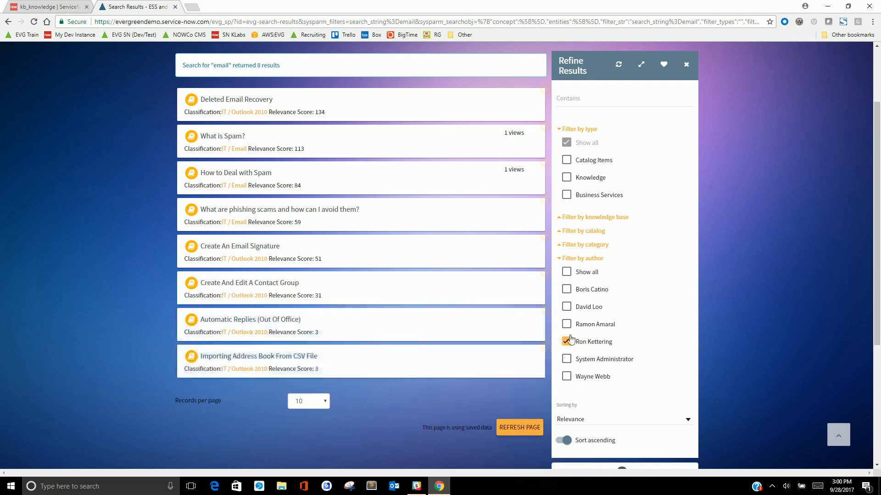
left_click(567, 309)
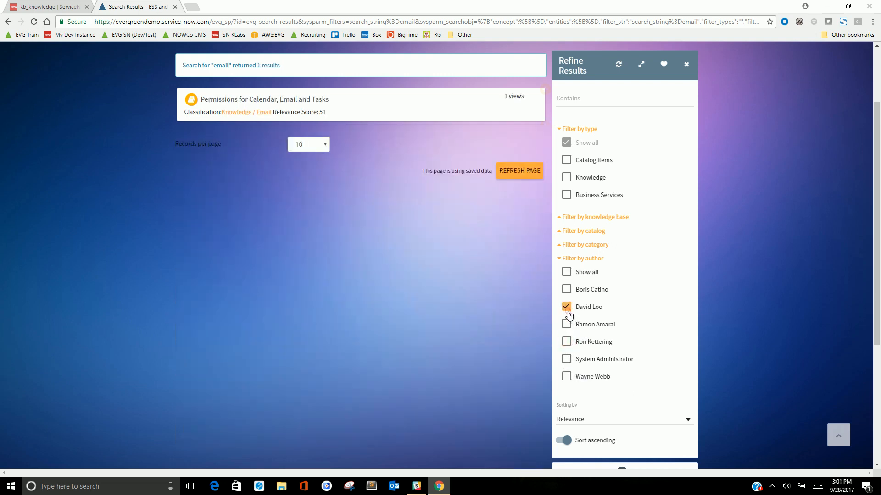
left_click(567, 361)
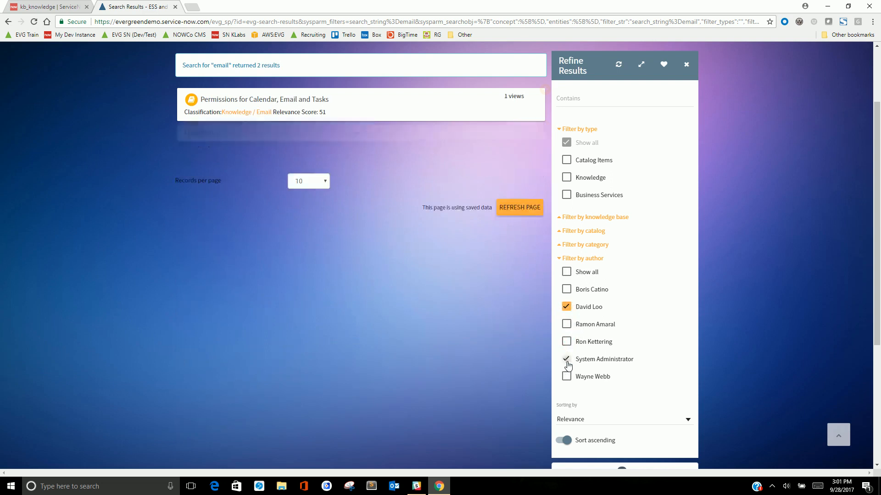